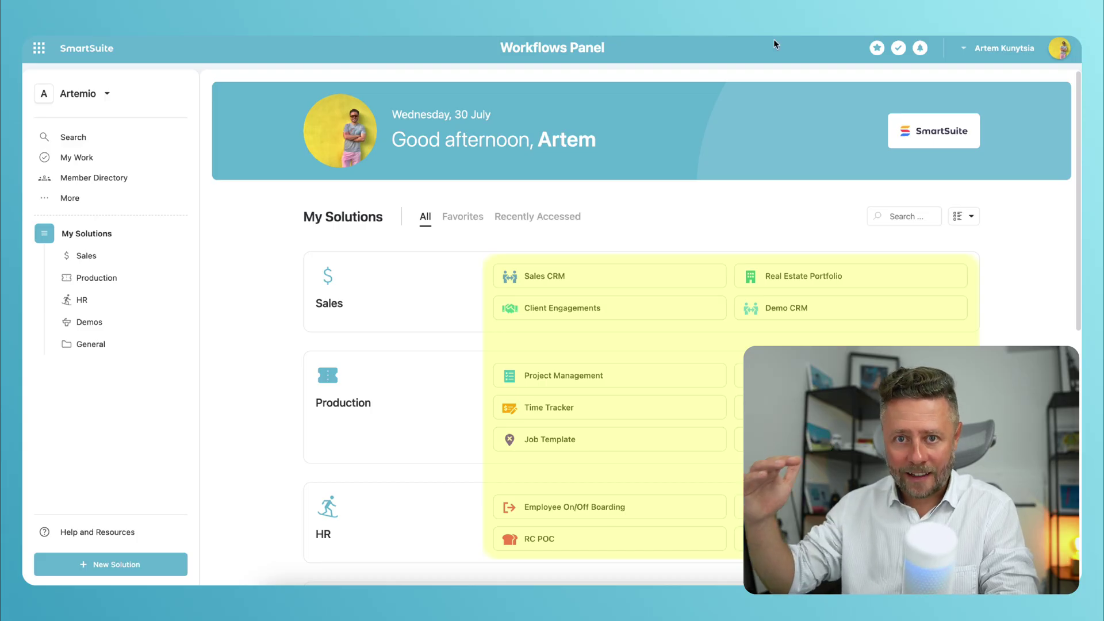
Step: Open the Sales CRM solution to its Active Clients table
scroll(1012, 327, down, 2)
scroll(1012, 327, down, 2)
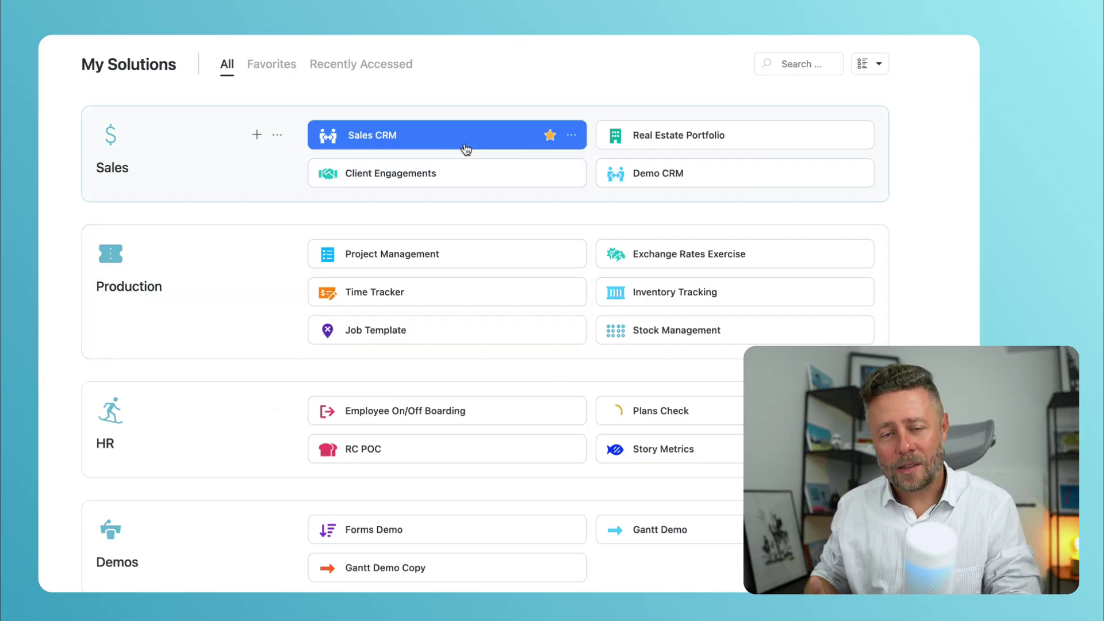
click(464, 148)
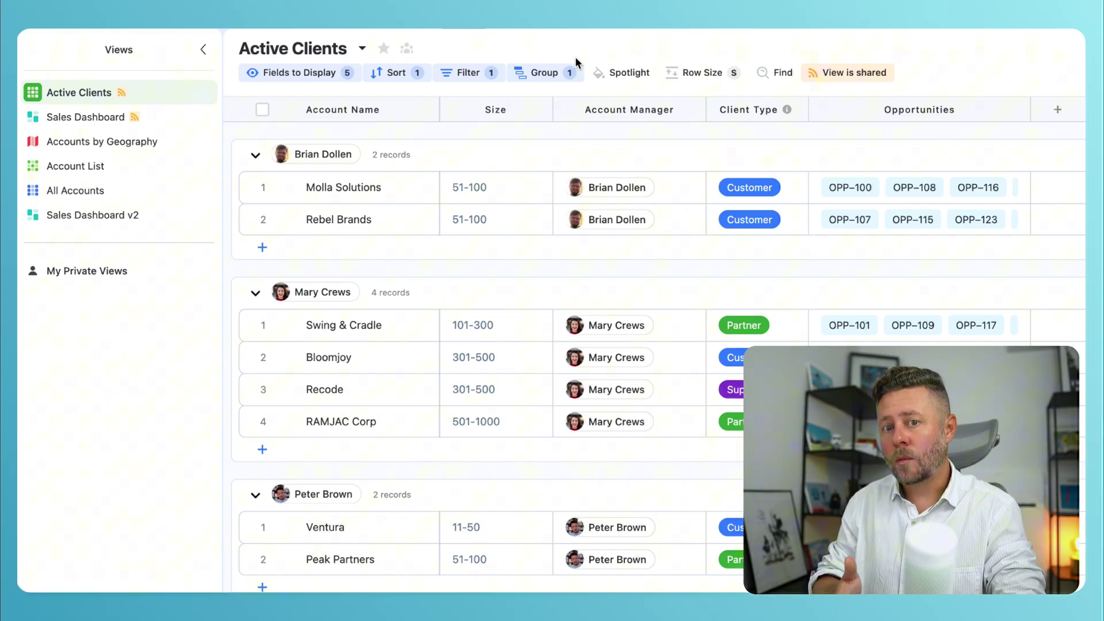
Step: Review the table's grouping by account manager, its sort order and its filter excluding Internal clients
click(556, 78)
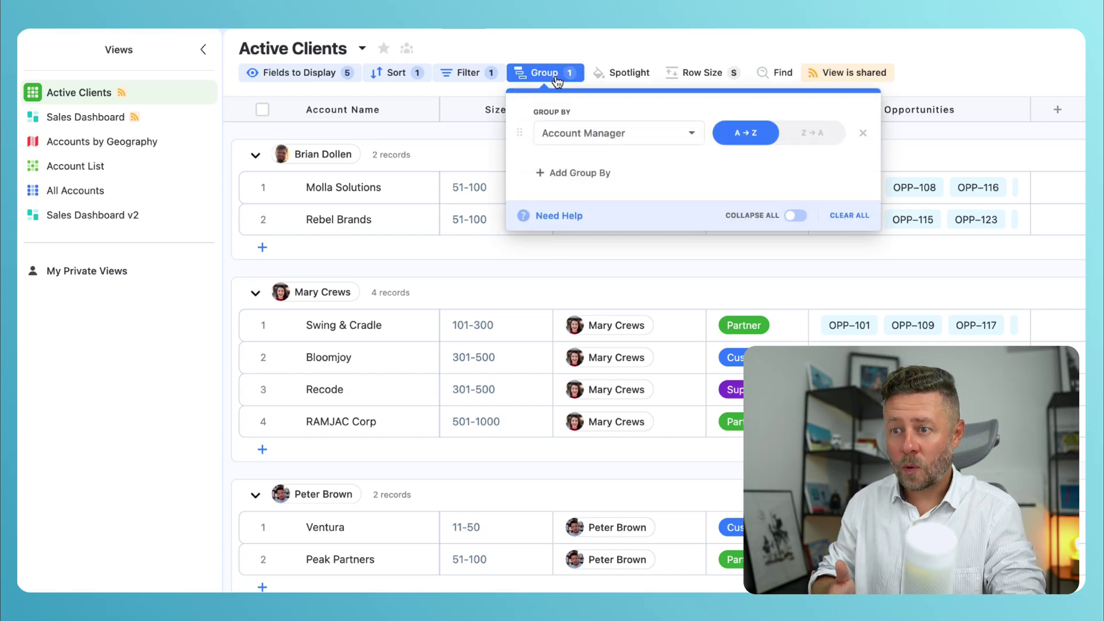
click(393, 76)
click(454, 77)
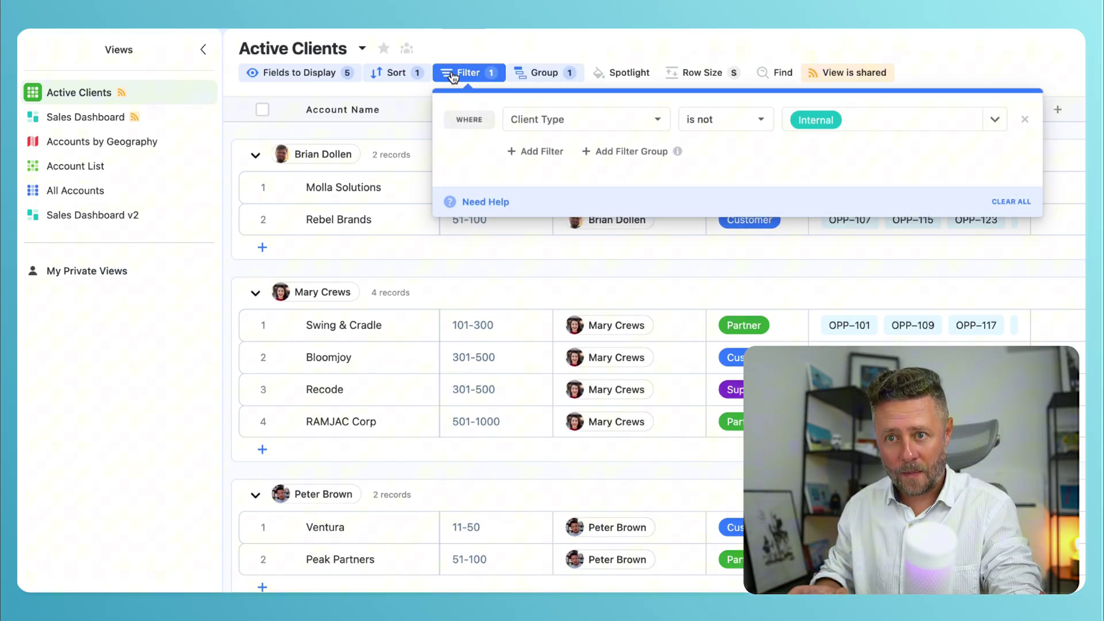
click(554, 52)
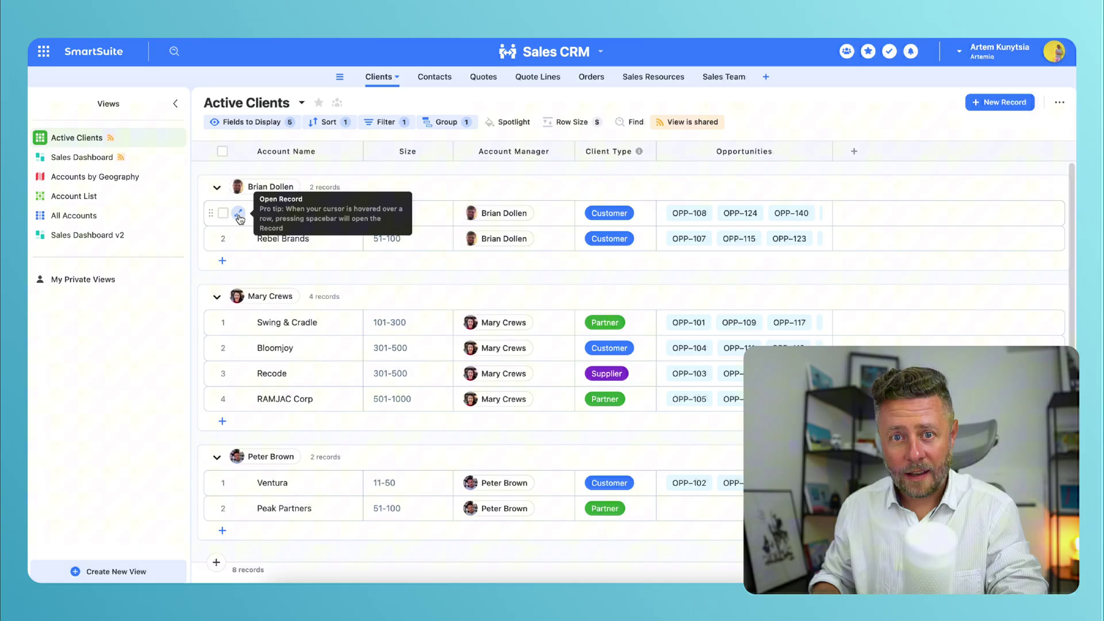
Step: Open the Molla Solutions record and set its page layout to One Column
click(239, 214)
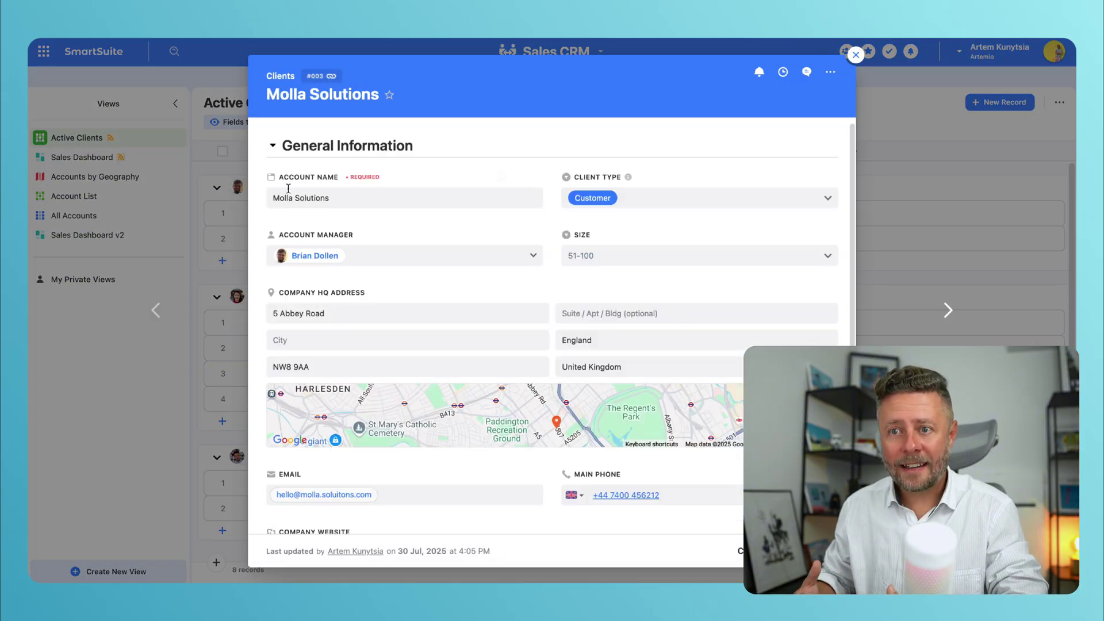
click(831, 74)
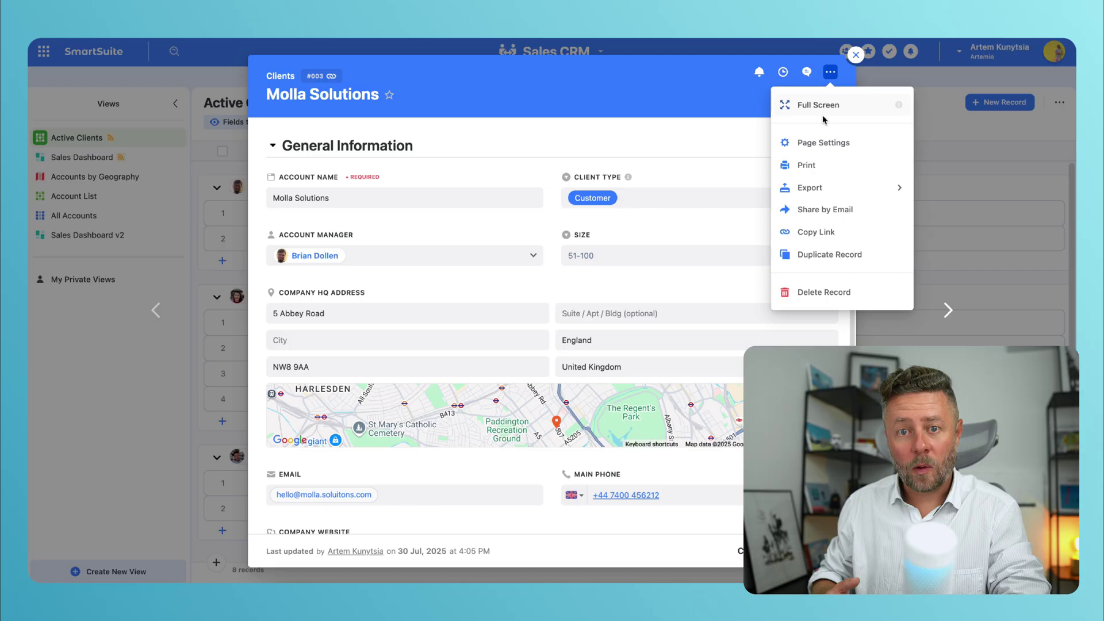
click(824, 143)
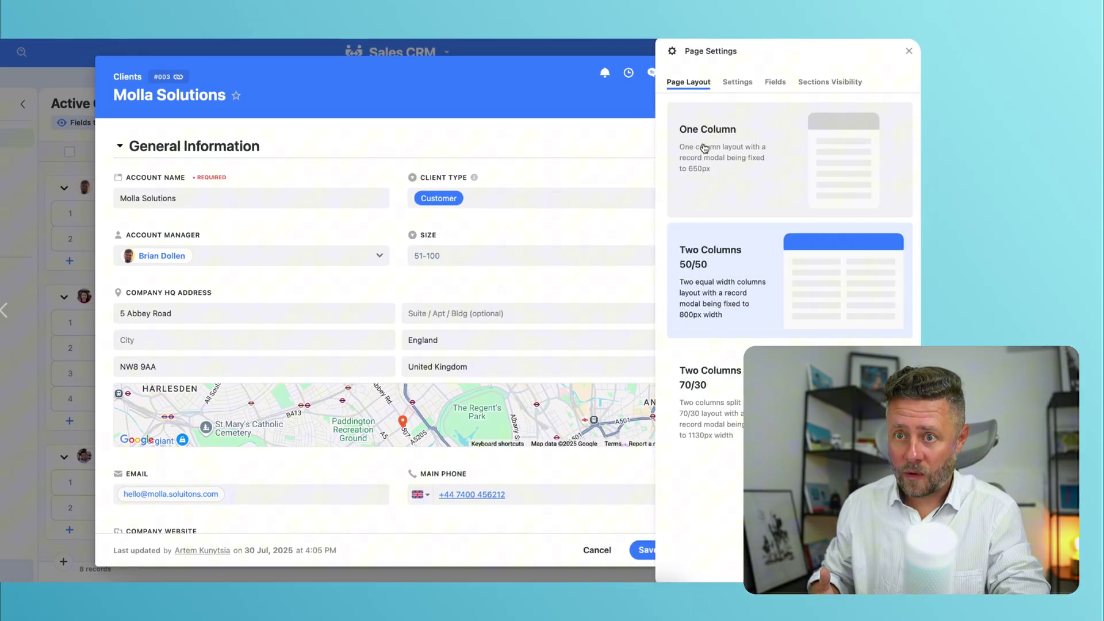
click(658, 156)
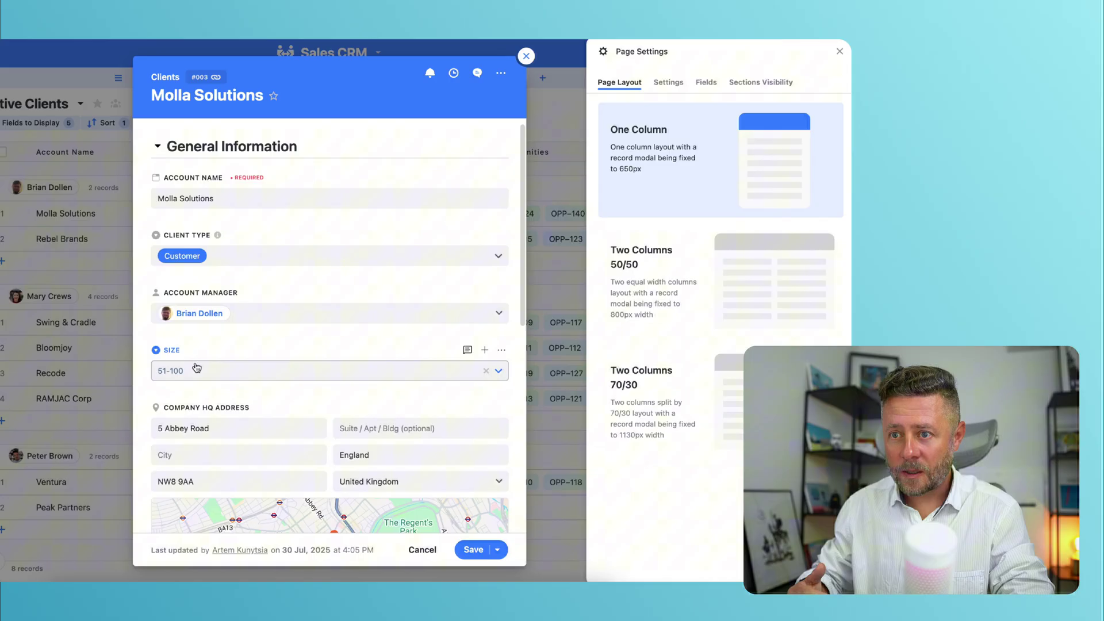
Step: Move the Size field above Account Manager and expand, then collapse, the Opportunities section
mouse_move(144, 350)
drag(145, 350, 151, 288)
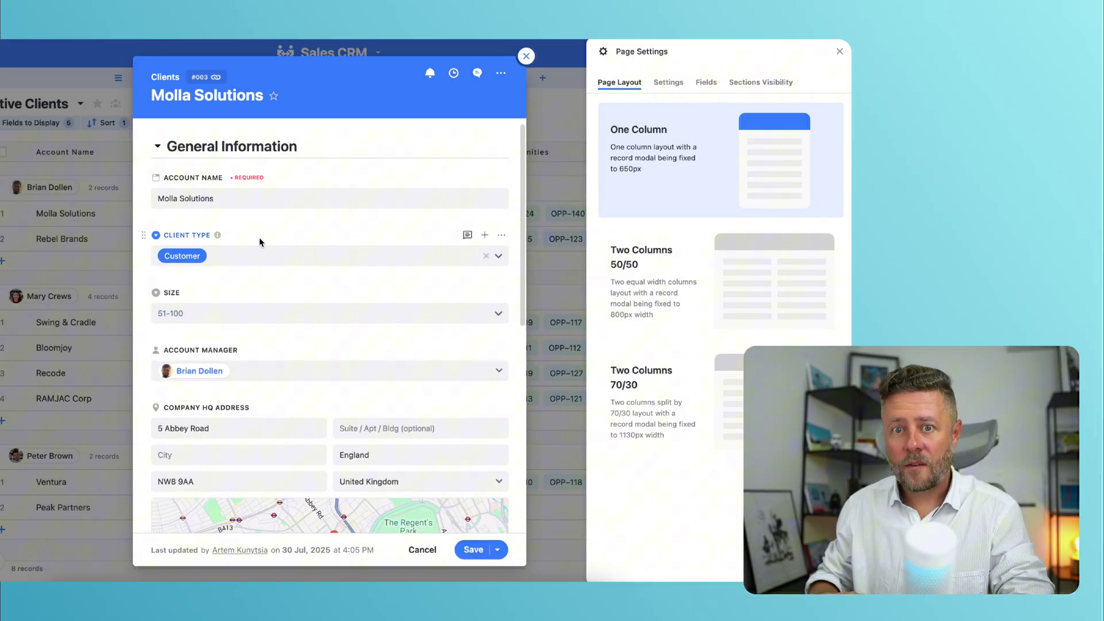
scroll(260, 242, down, 10)
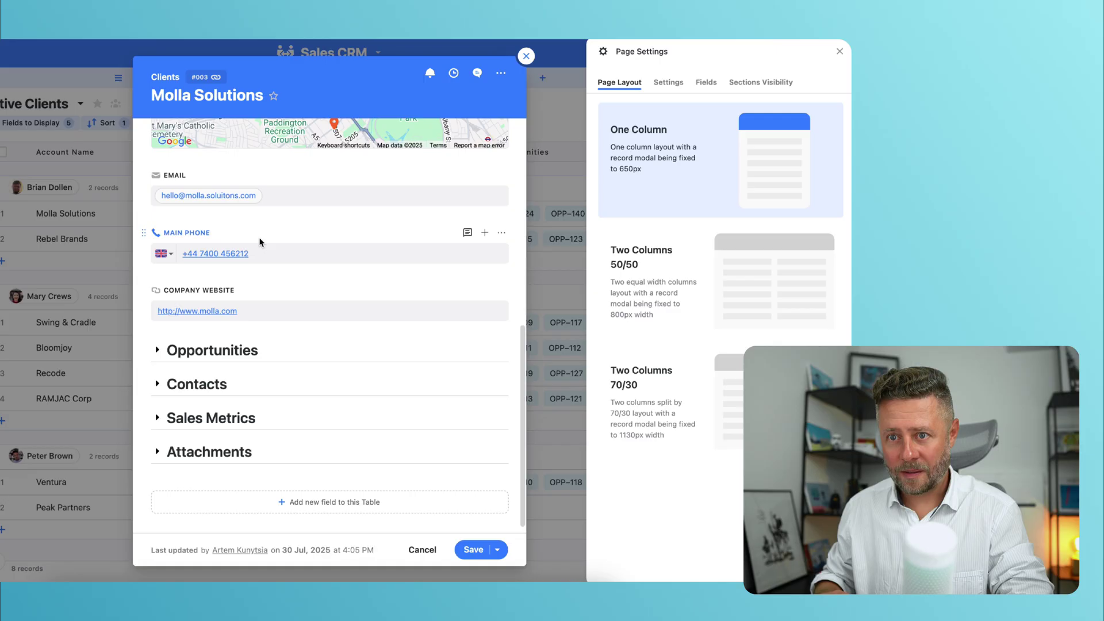
click(158, 350)
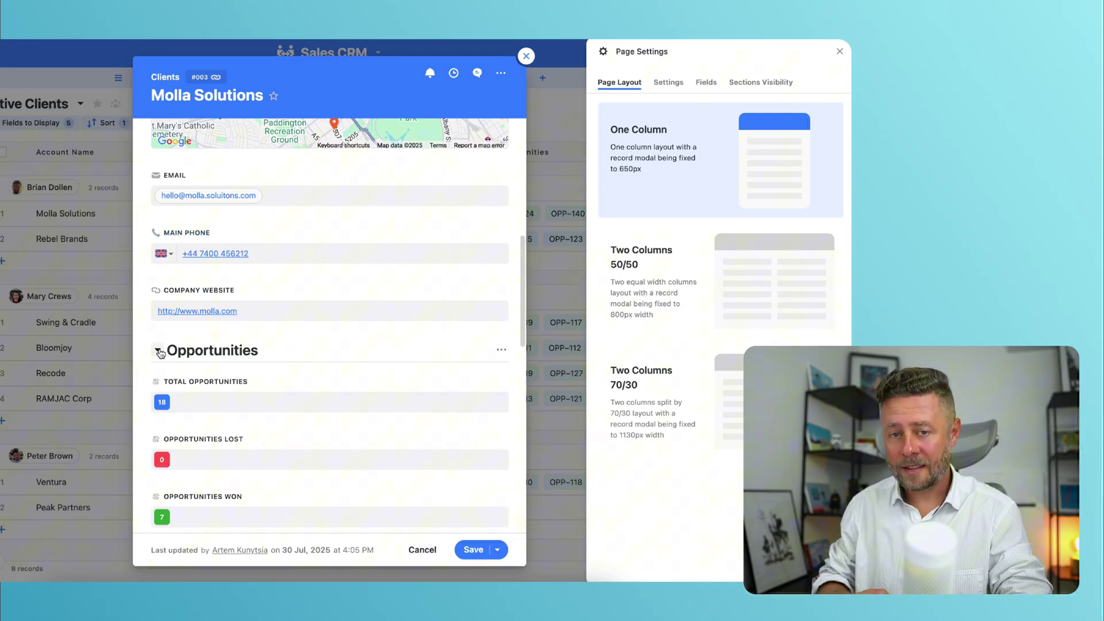
click(159, 352)
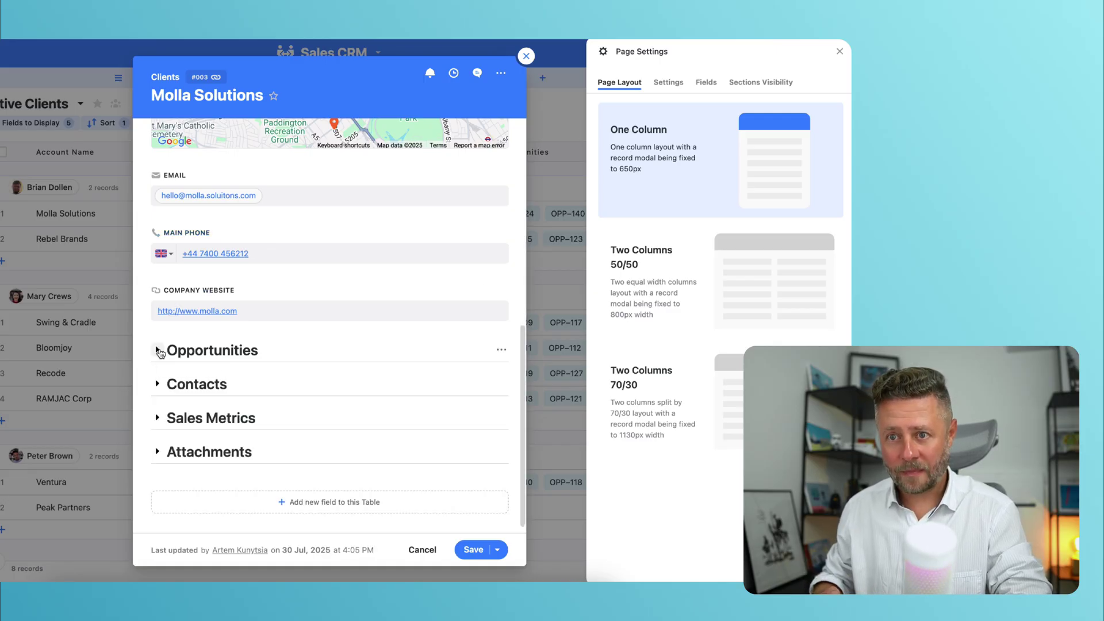
Step: Hide Main Phone and Company Website in the Fields list, then review the Contacts section's display conditions
click(697, 85)
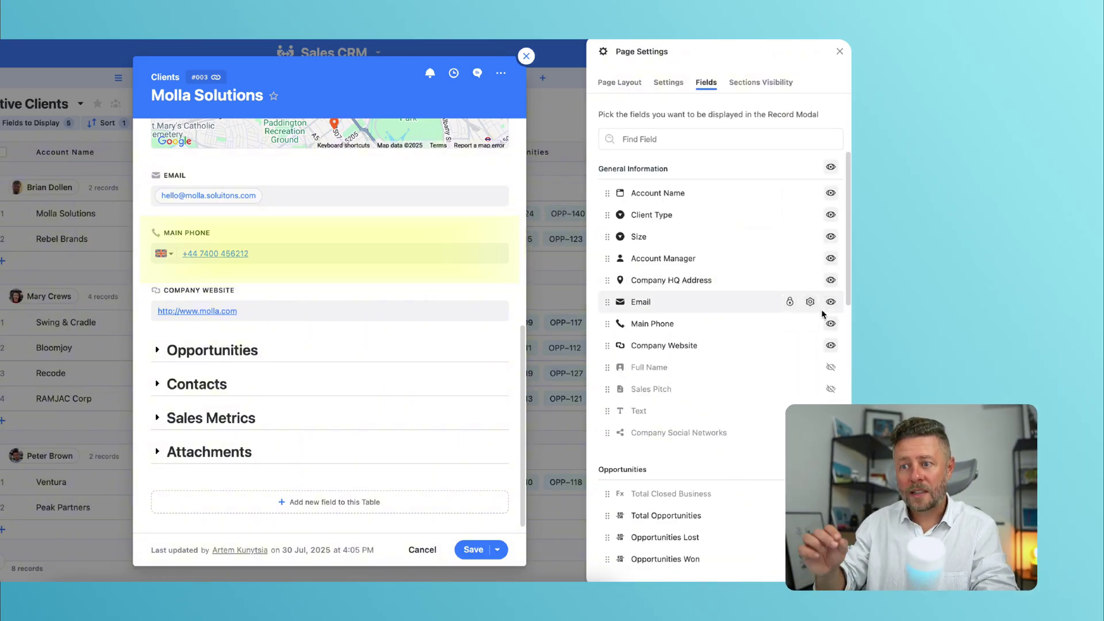
click(831, 325)
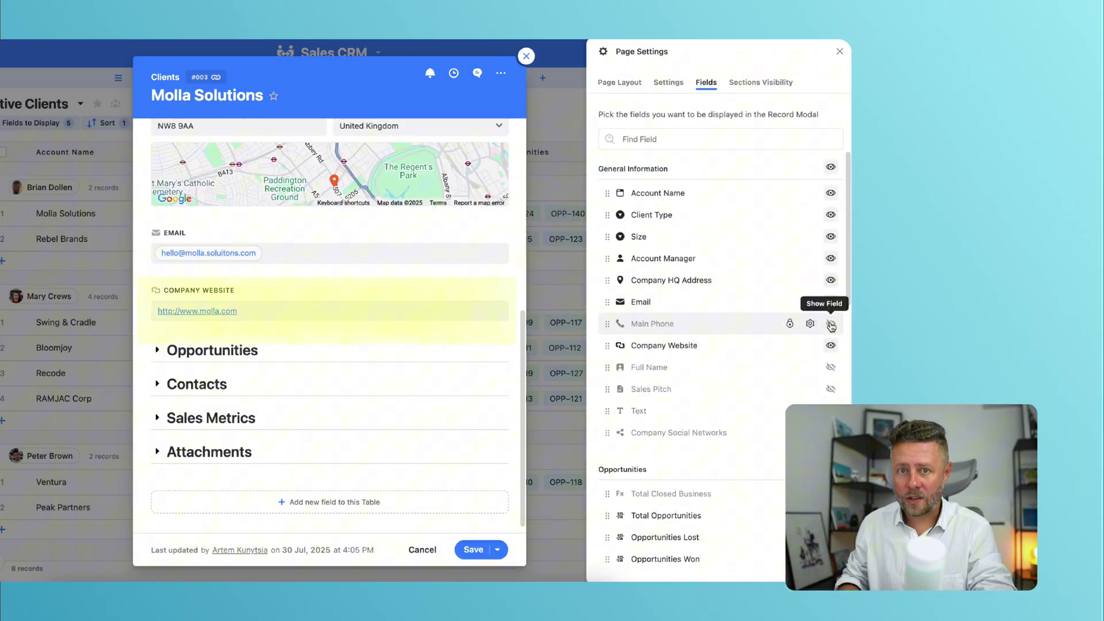
click(831, 345)
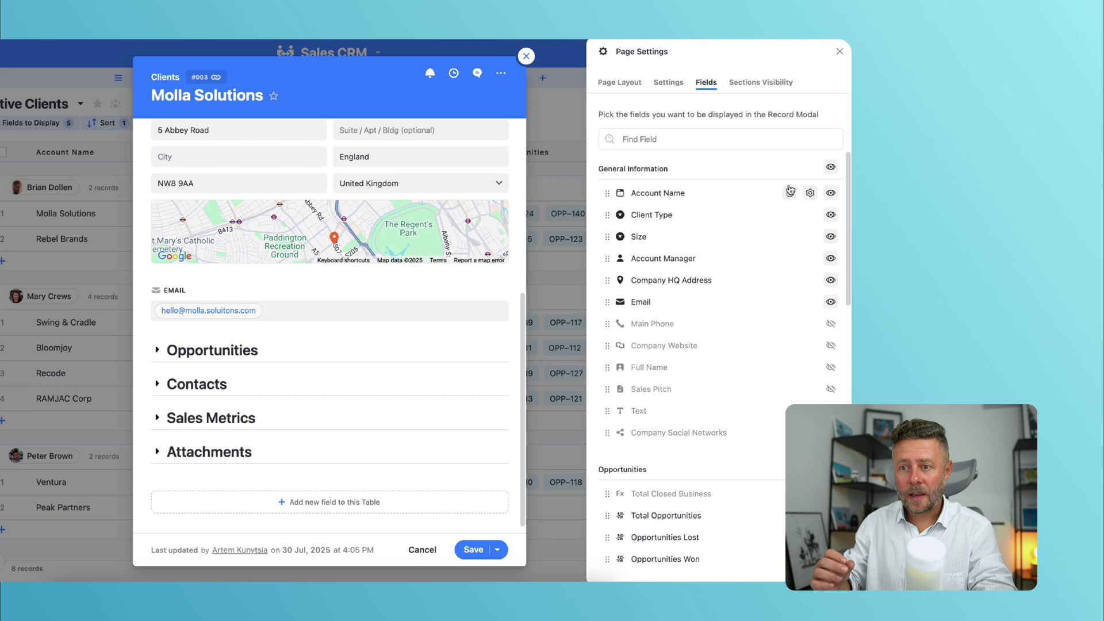
click(767, 83)
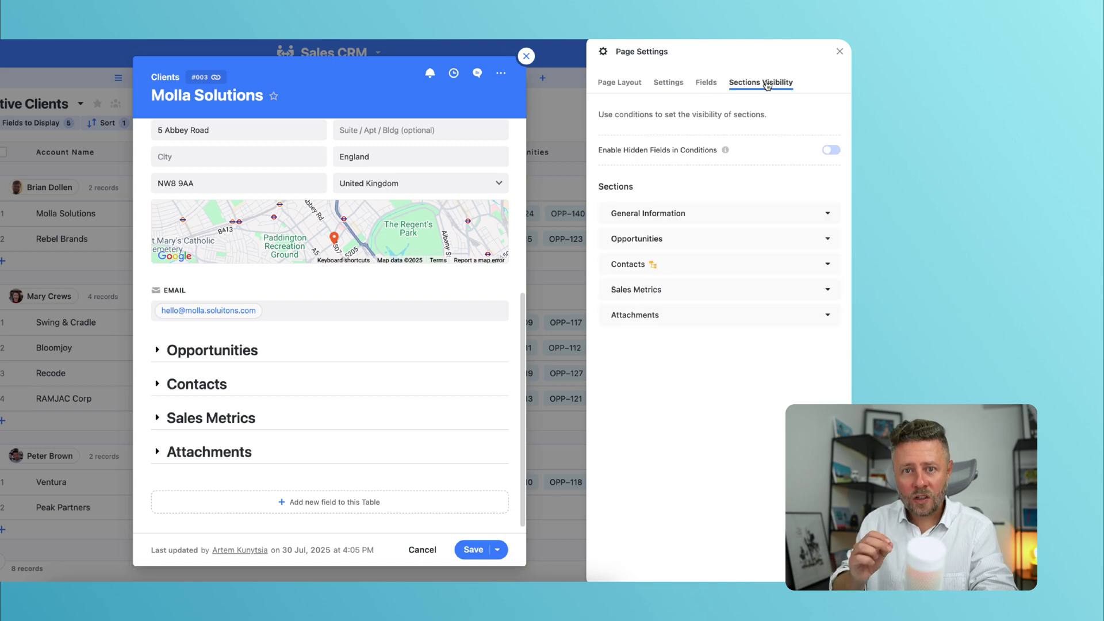
click(719, 267)
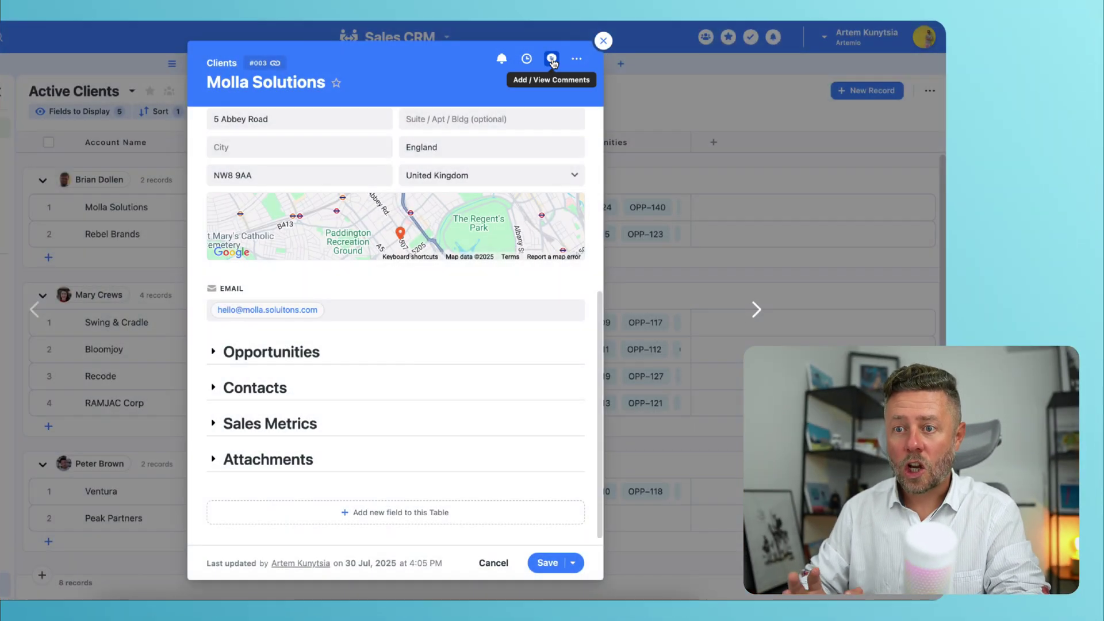
Step: Post a comment assigned to a mentioned member: 'Please provide status update for this client's projects.', then view Emails
click(553, 54)
click(526, 142)
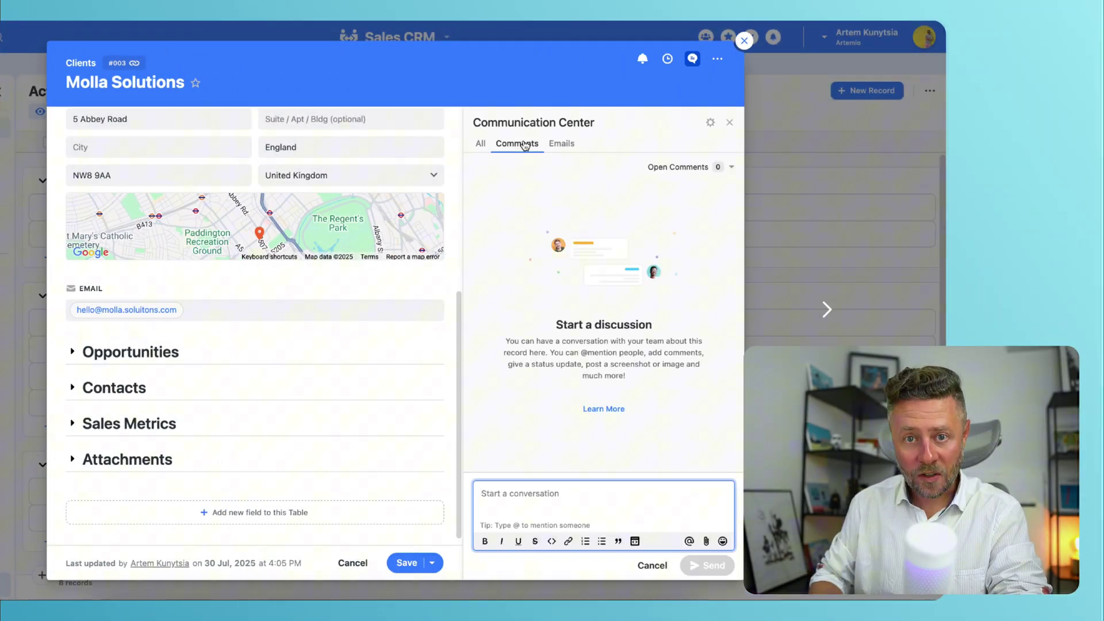
text(Hey @)
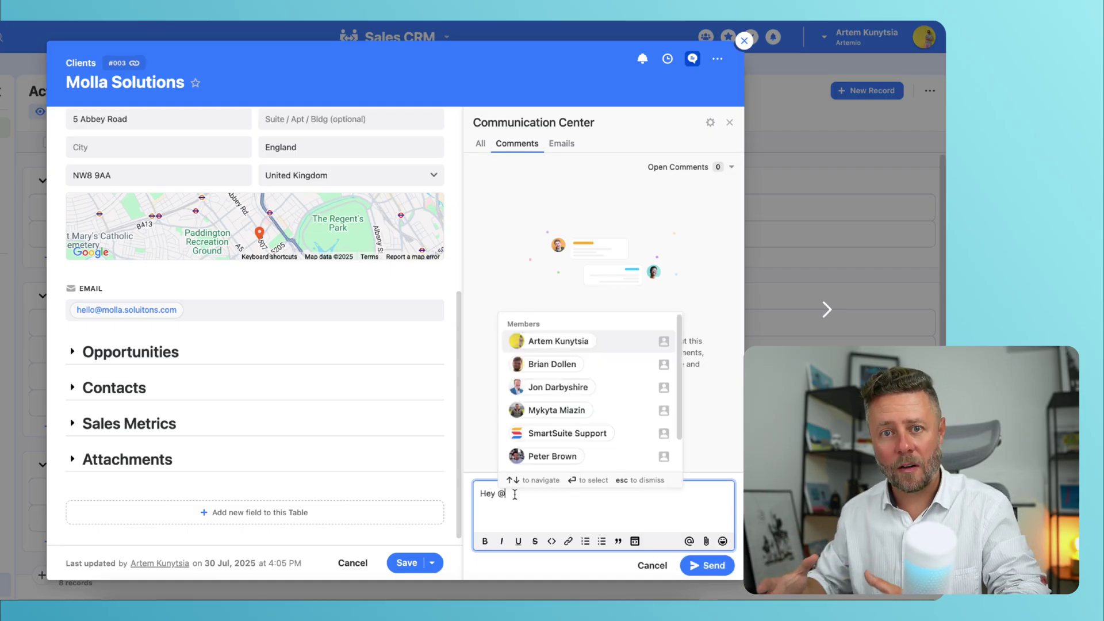
click(545, 457)
text(,)
key(Return)
text(Please provide status update for this client's projects.)
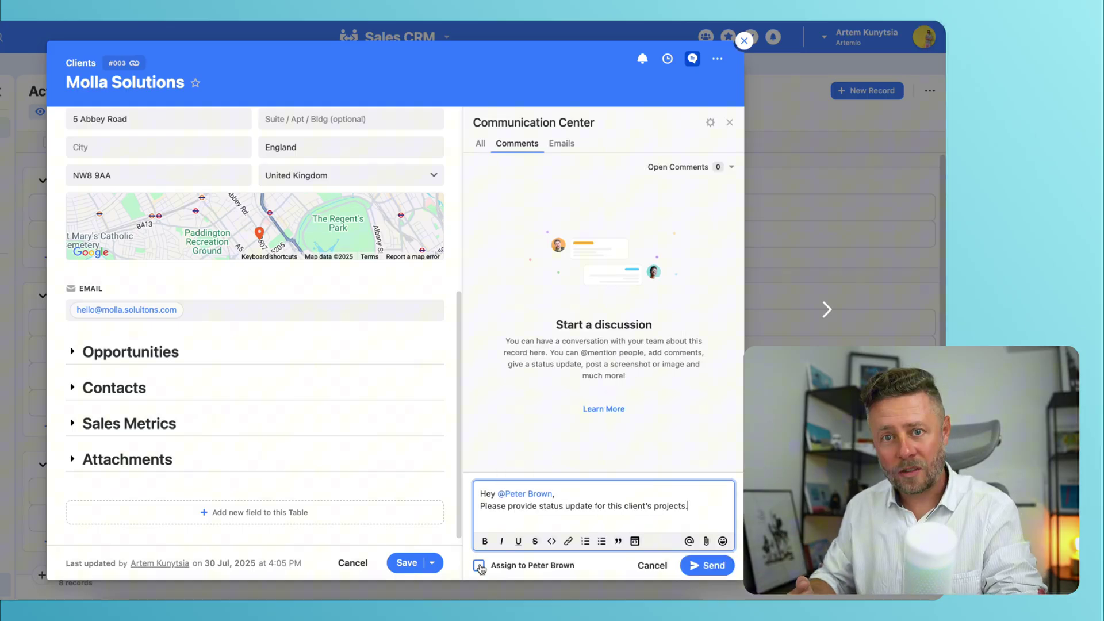
click(479, 566)
click(687, 573)
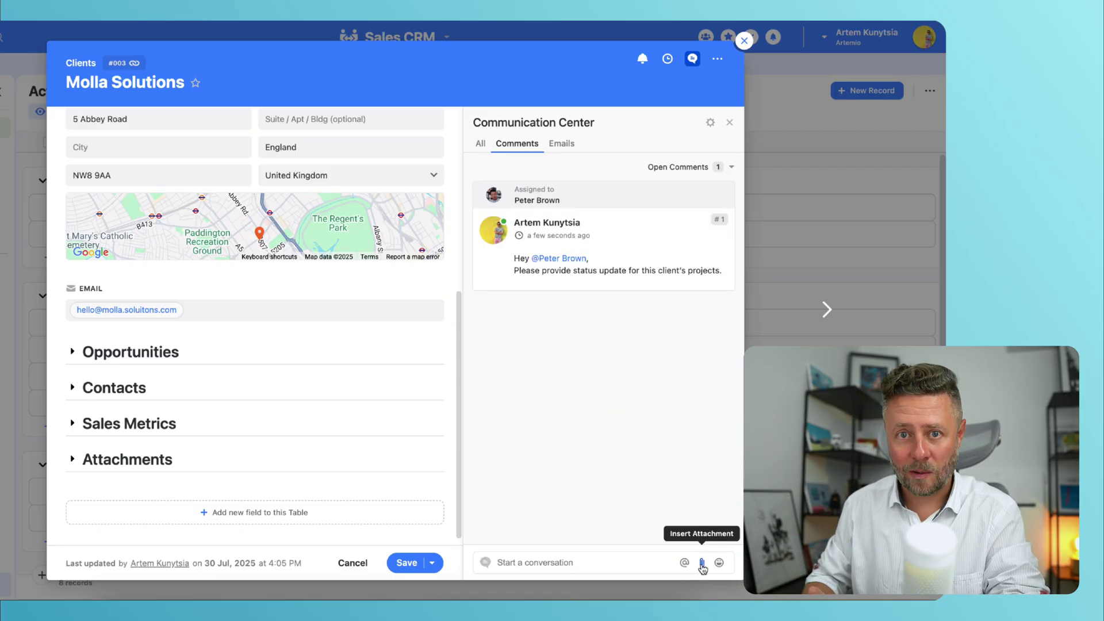
click(561, 144)
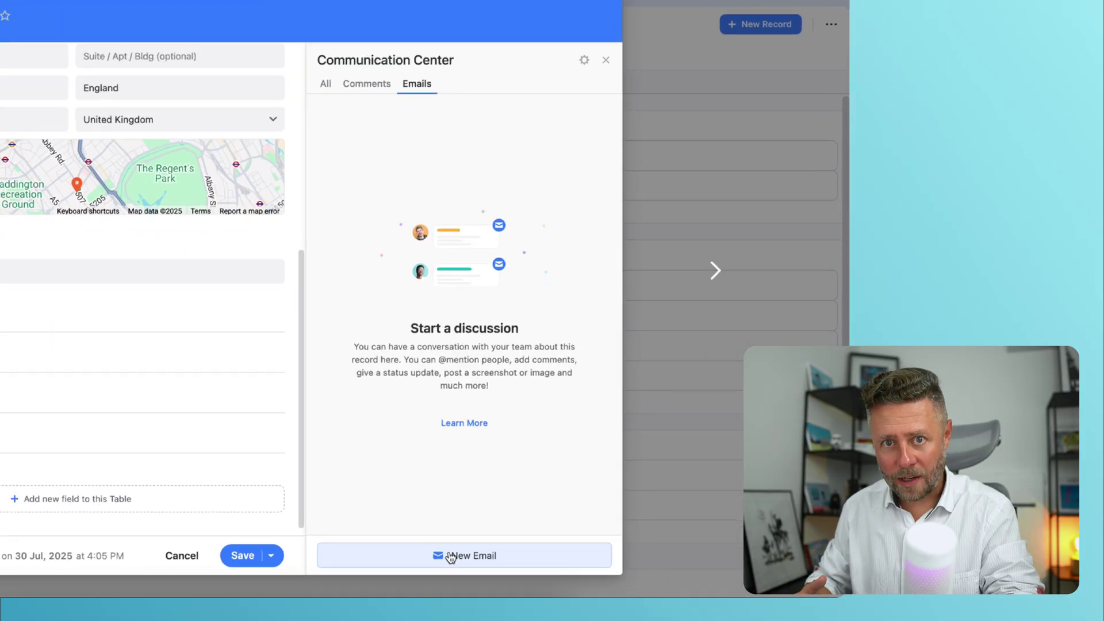
Step: Draft a new email addressed to the client's email field, merging the Account Manager field into the body
click(607, 563)
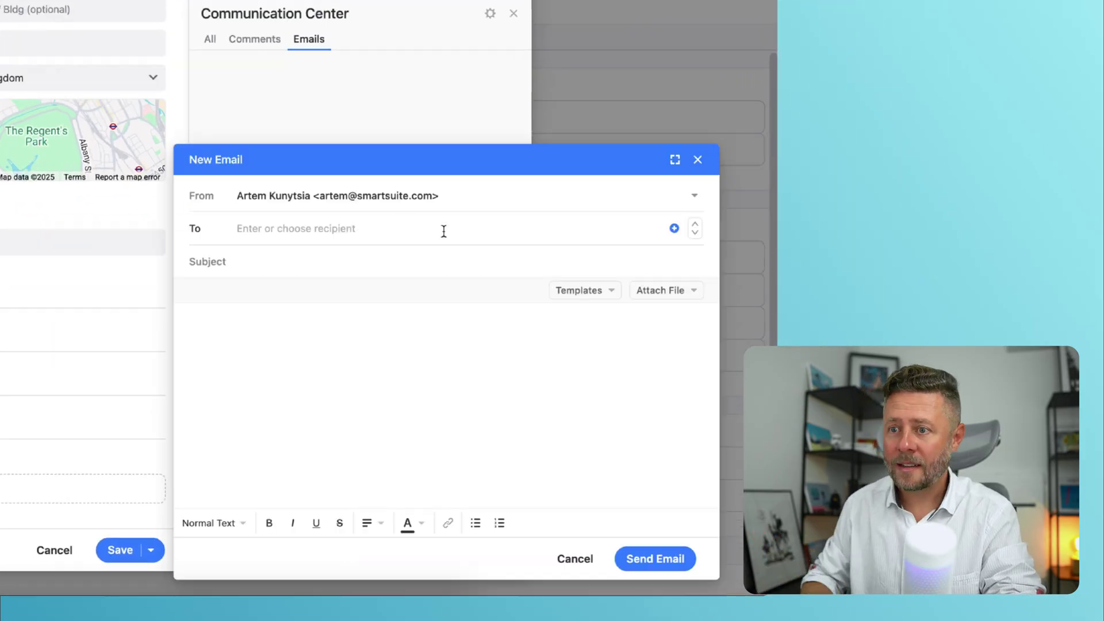
click(674, 229)
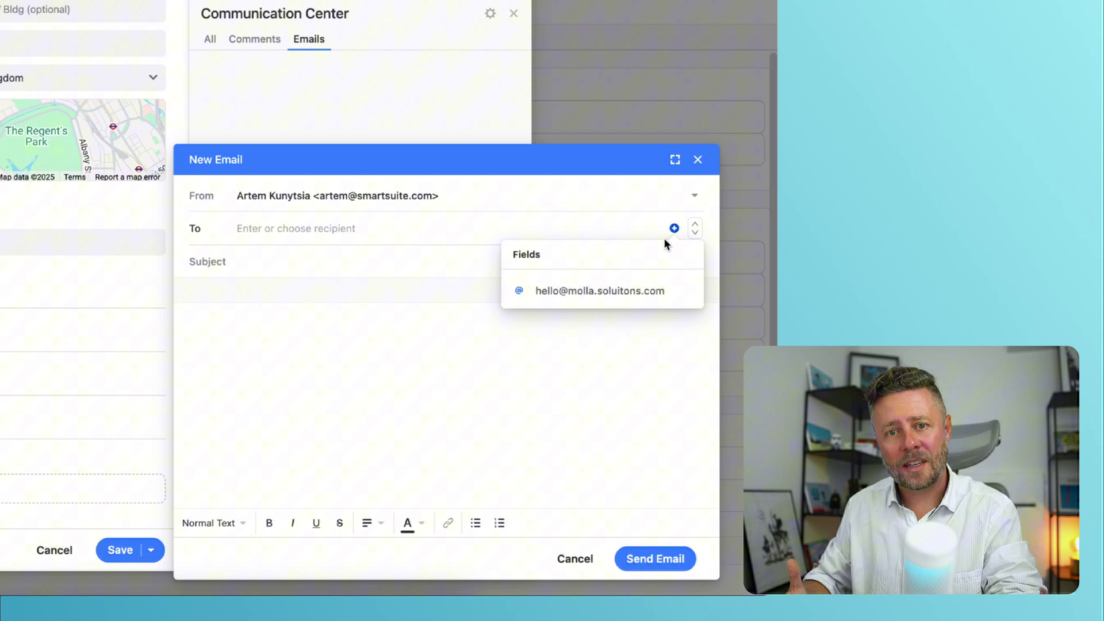
click(626, 291)
click(436, 260)
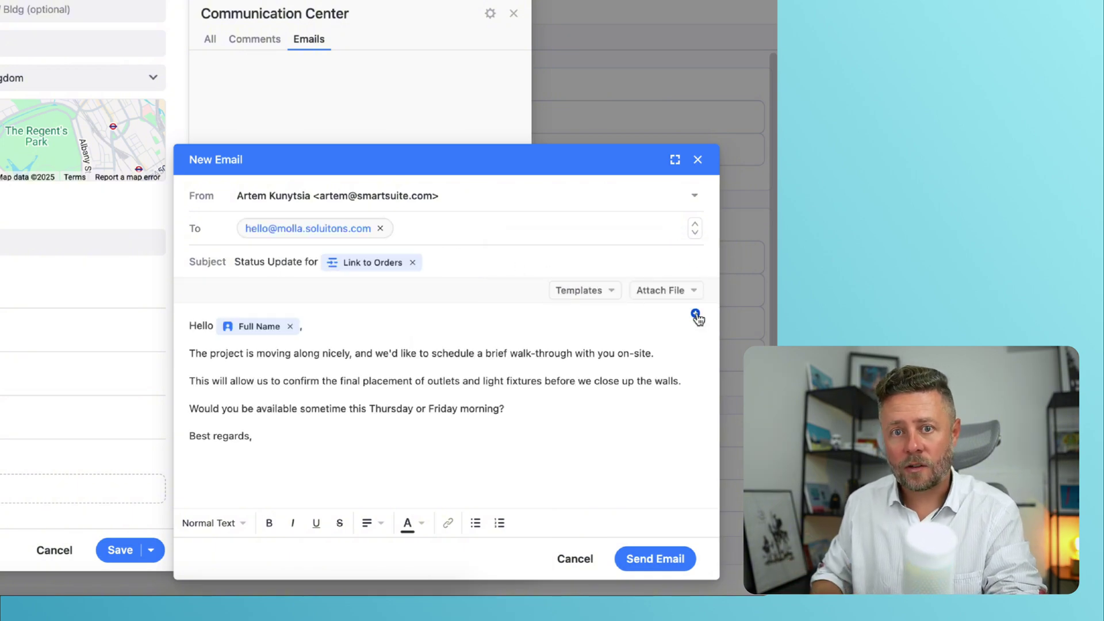
click(696, 315)
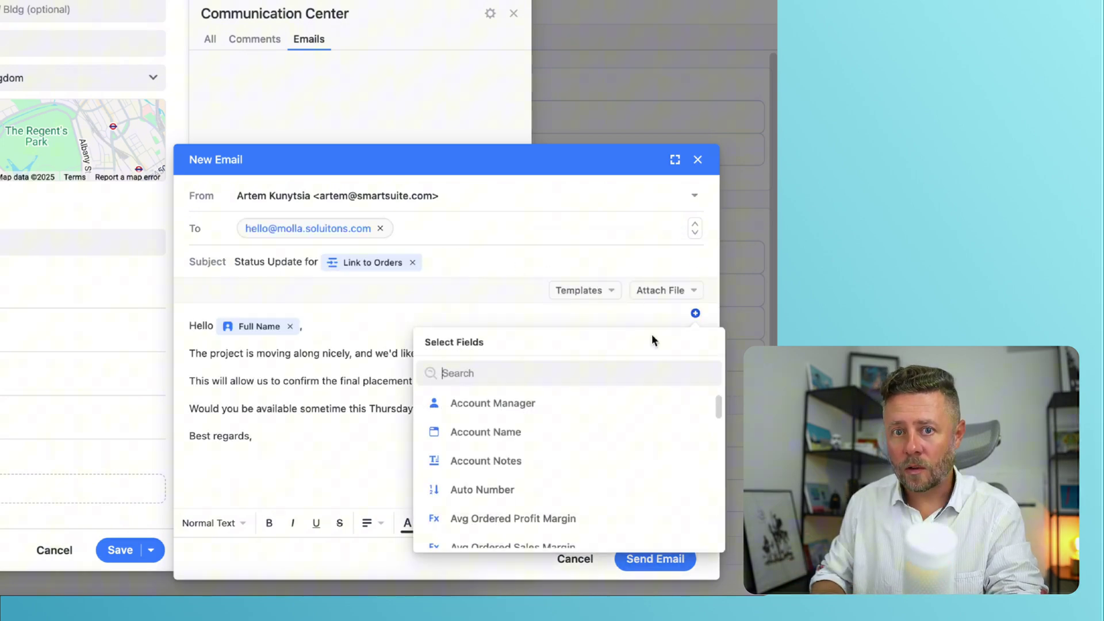
click(525, 402)
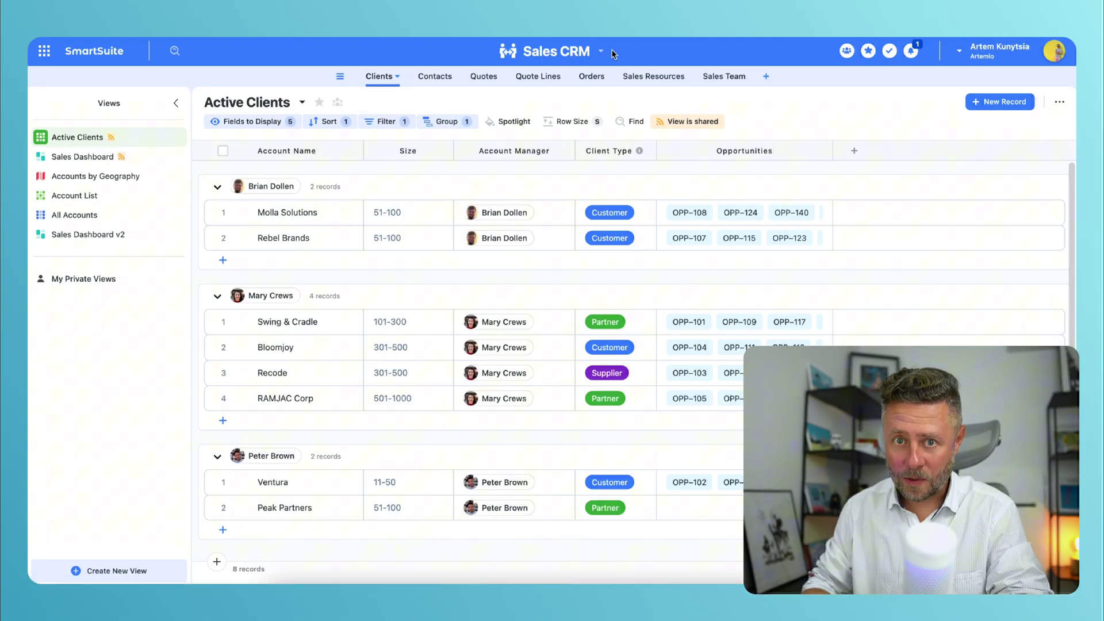
click(601, 52)
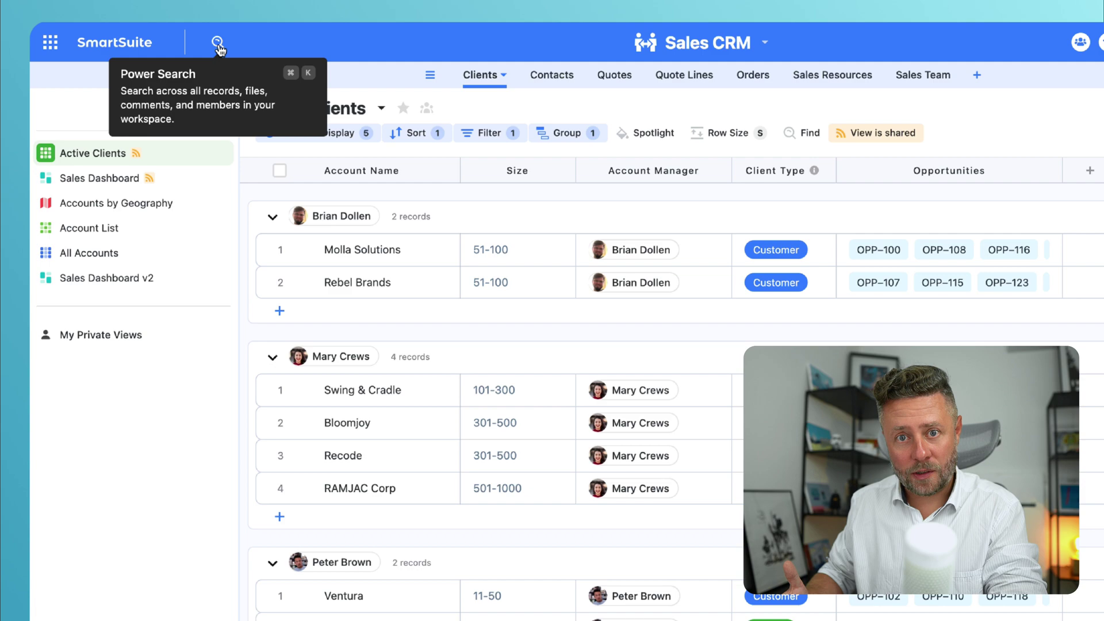
click(217, 42)
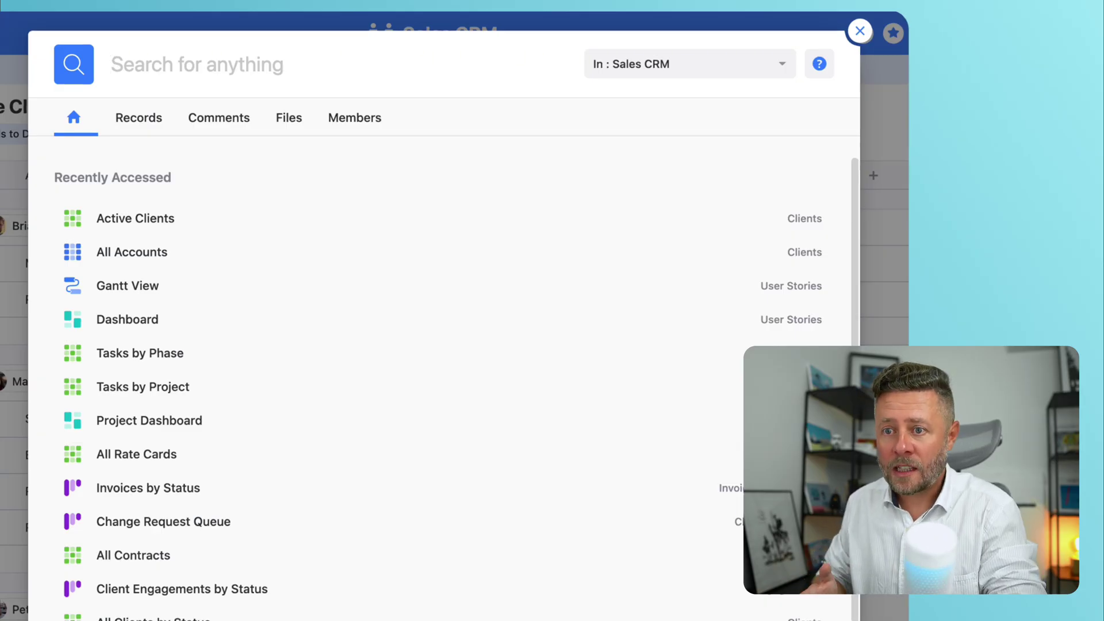
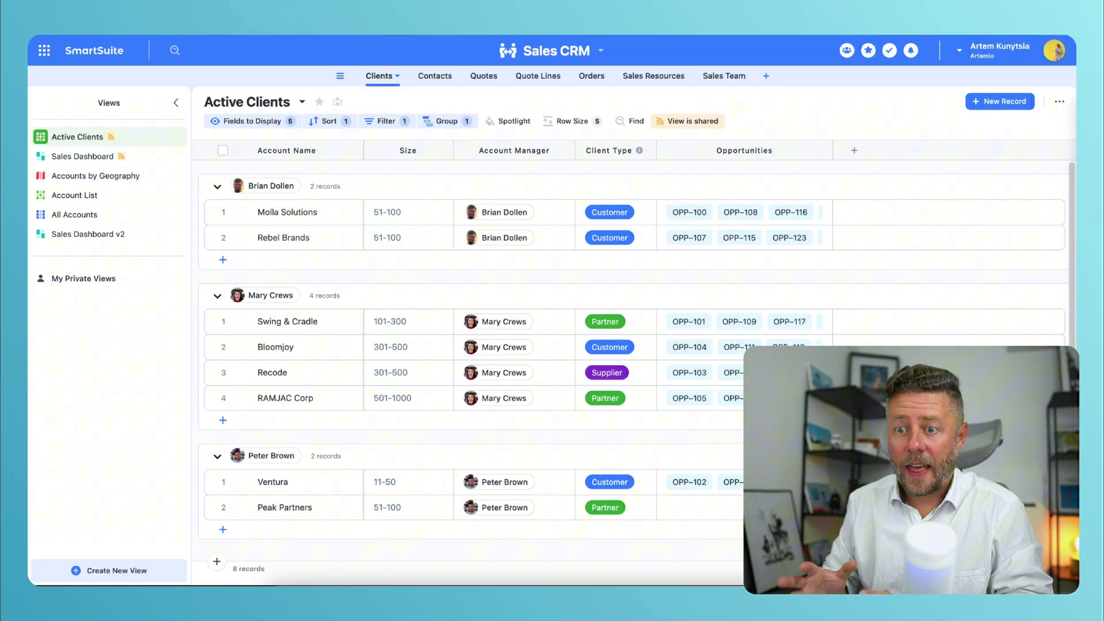
click(847, 51)
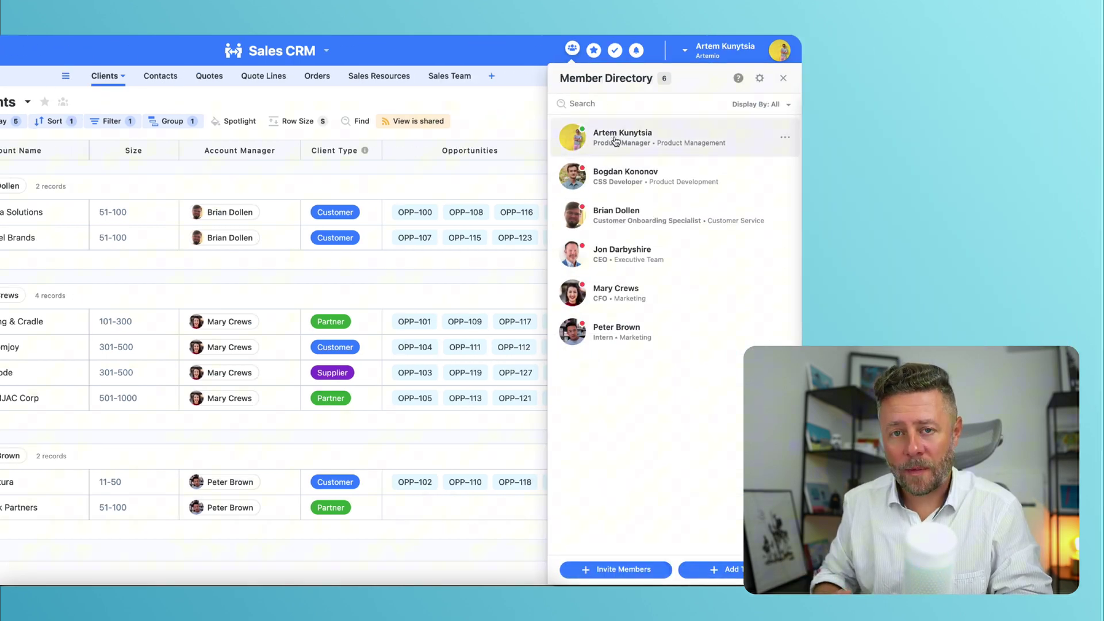
click(616, 142)
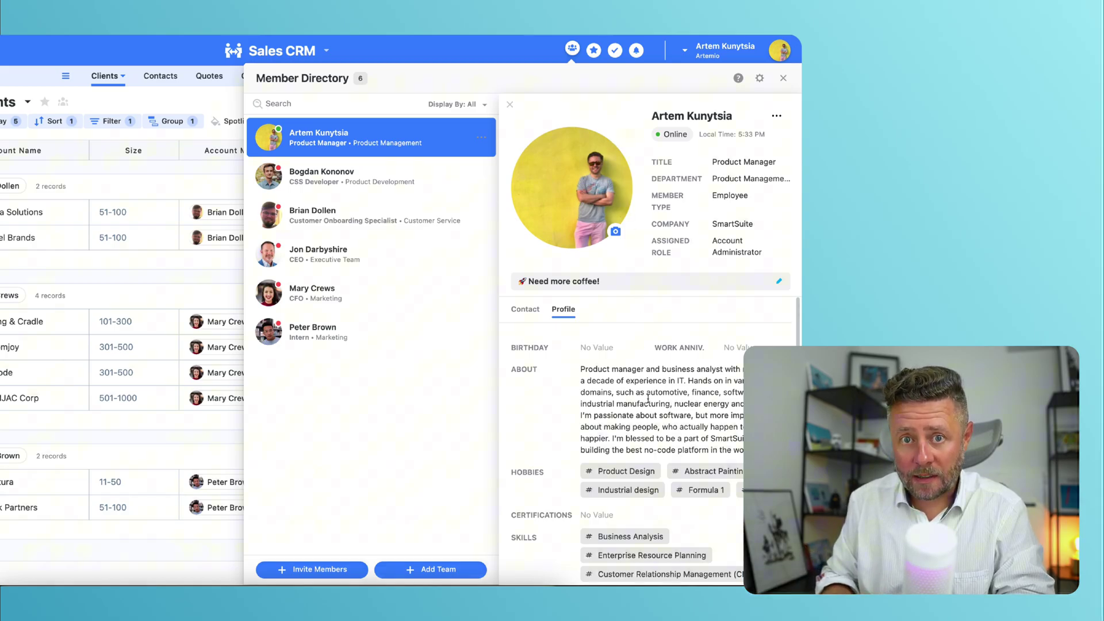
scroll(649, 399, down, 4)
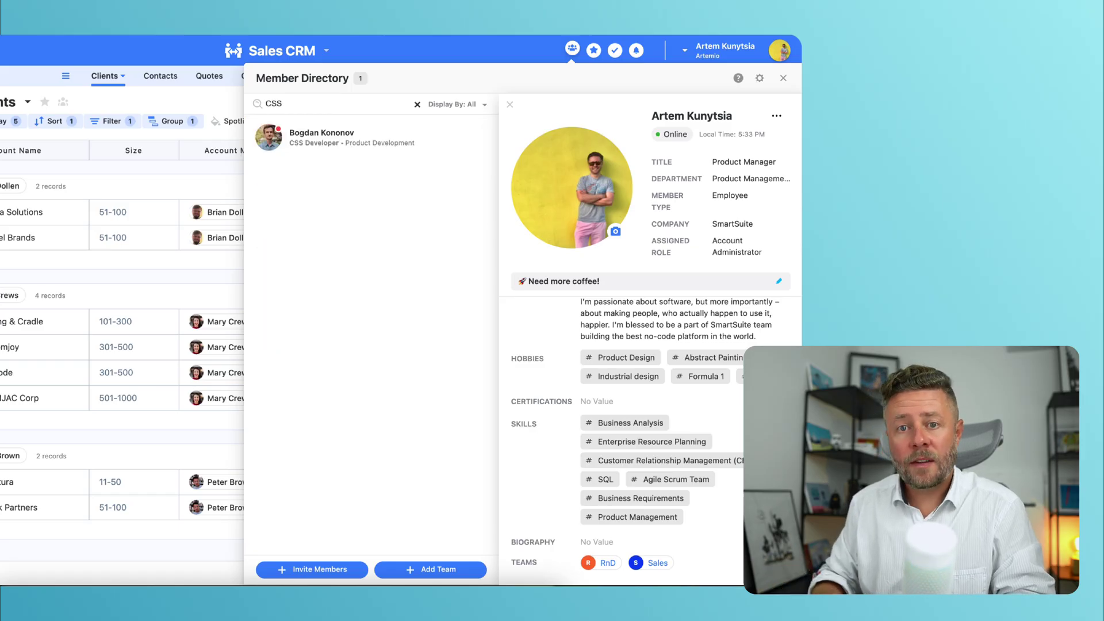
click(332, 140)
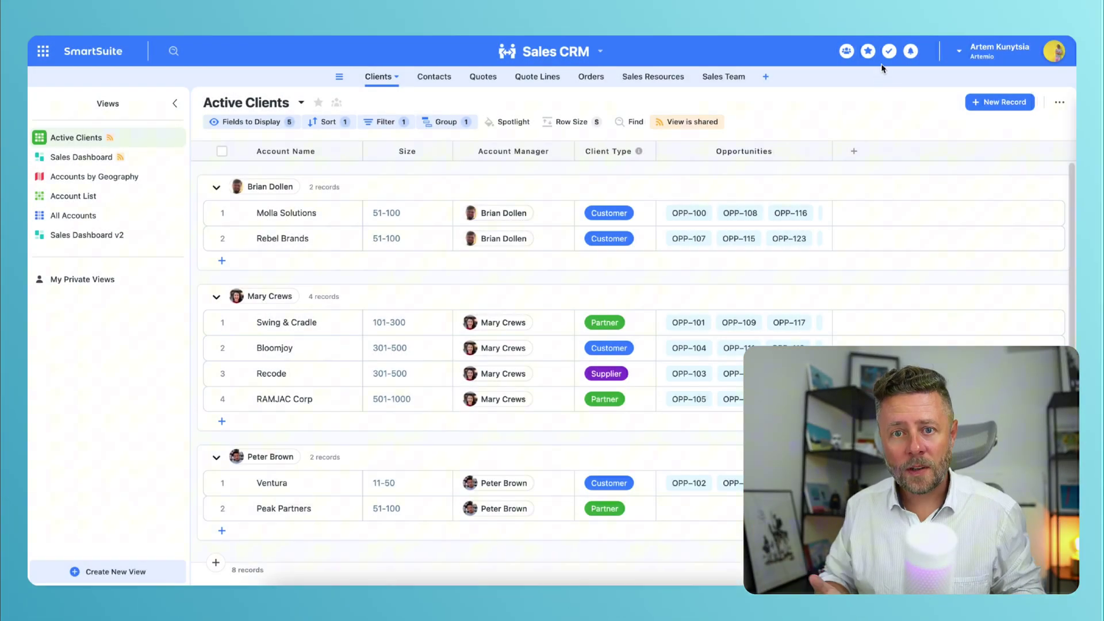
Step: In My Work, expand Today and Upcoming and change Channel Catalog Updates from Planned to In Process
click(889, 53)
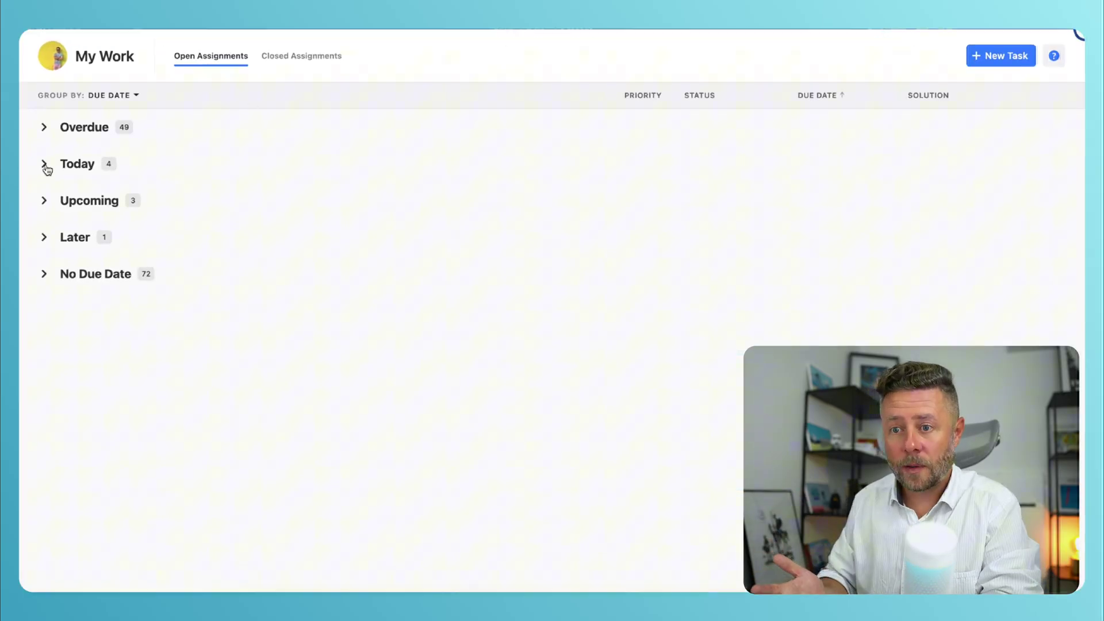
click(45, 165)
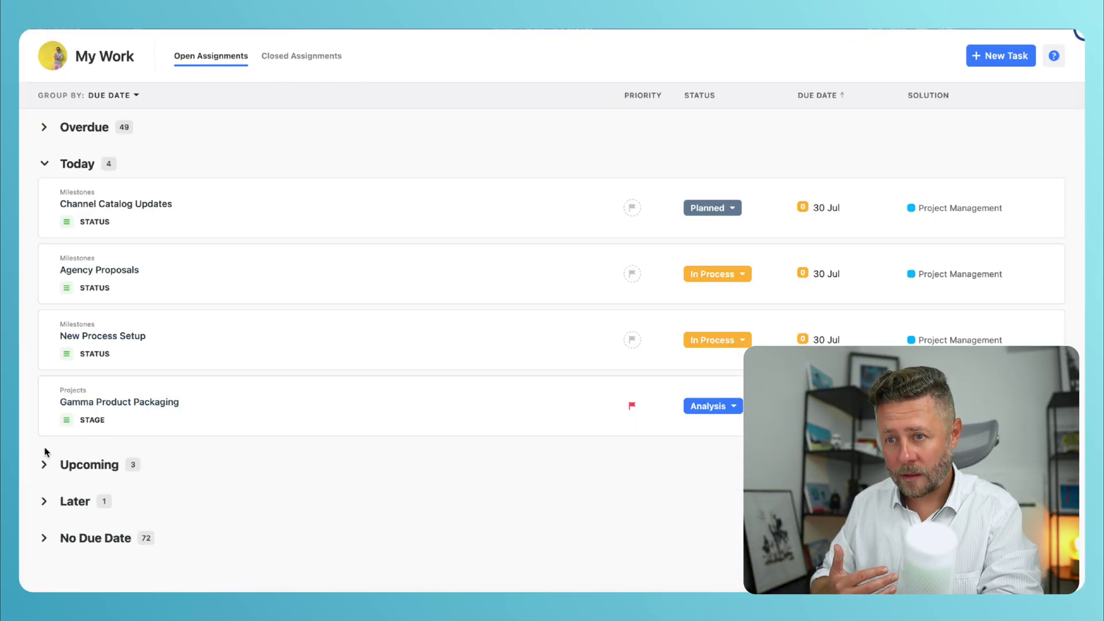
click(46, 466)
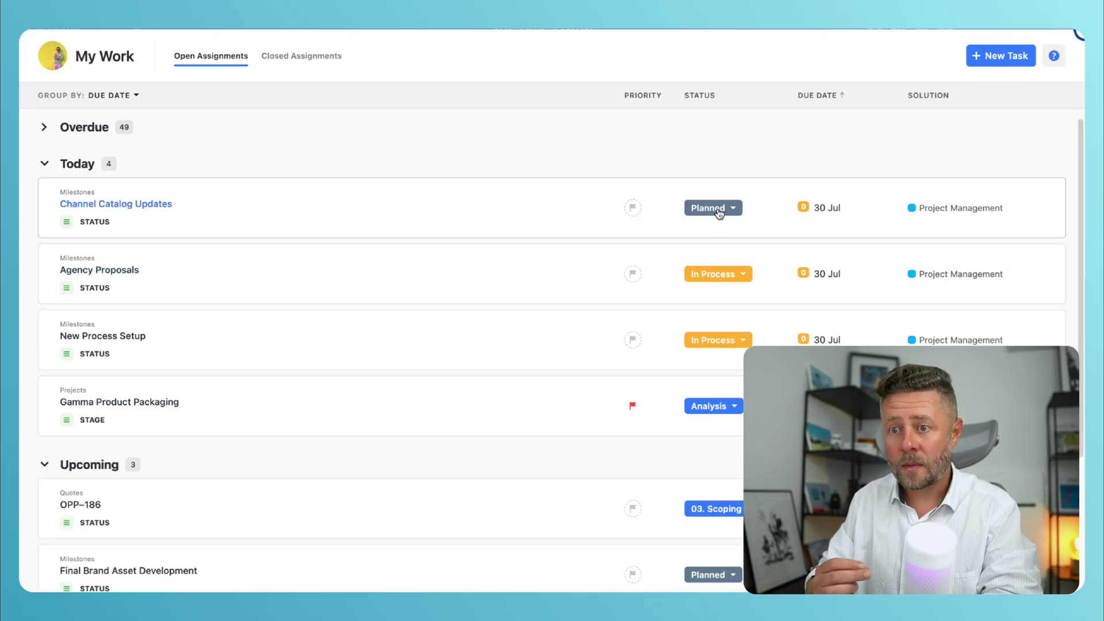
click(719, 212)
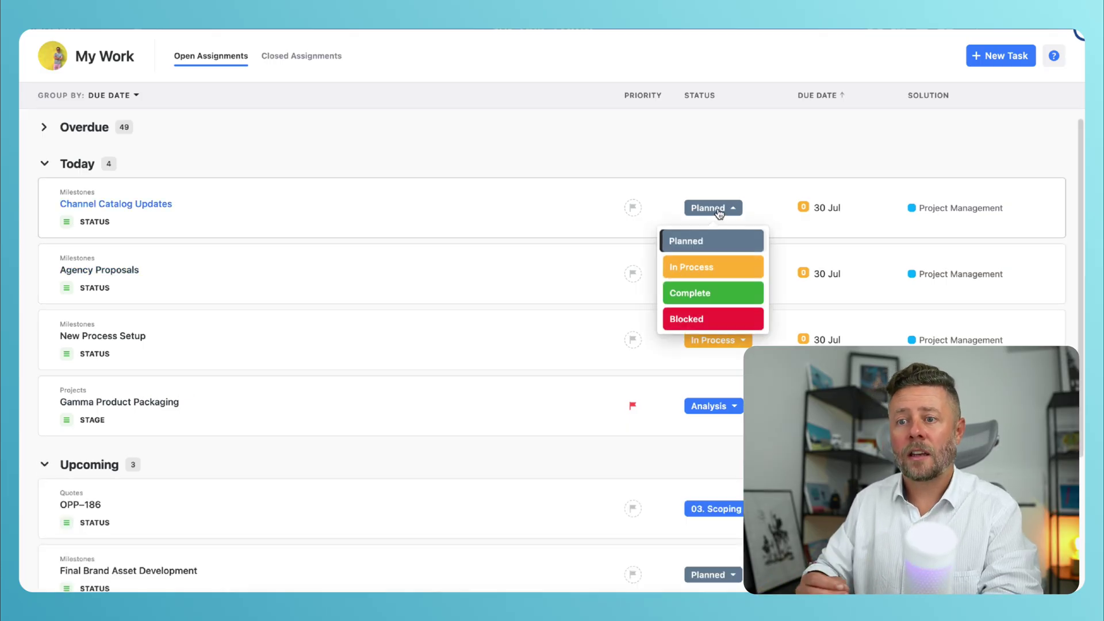
click(712, 267)
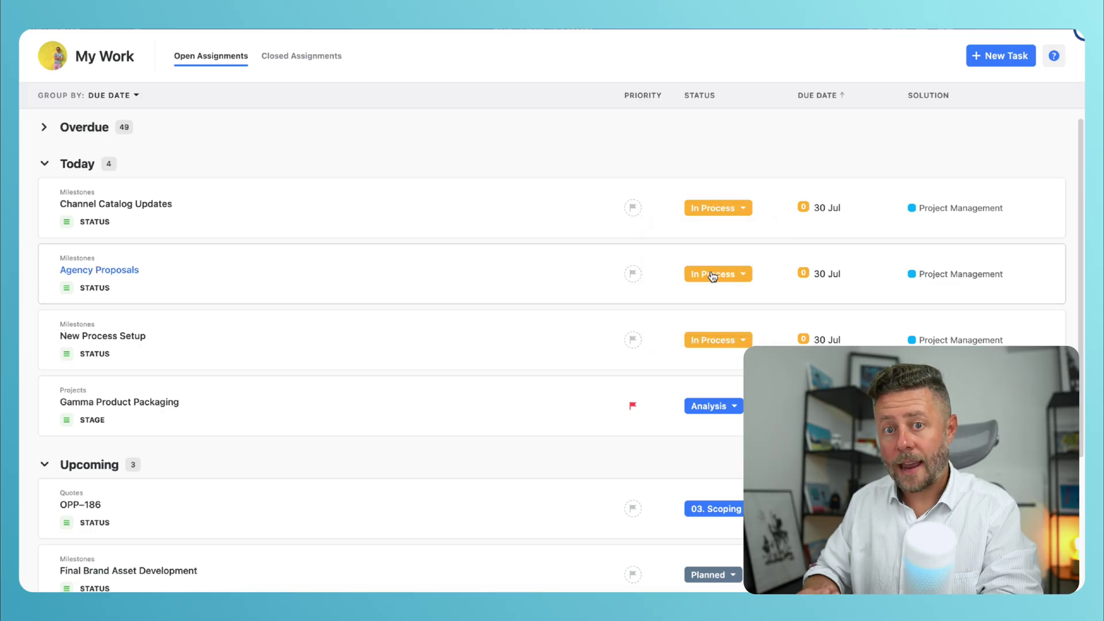
click(827, 208)
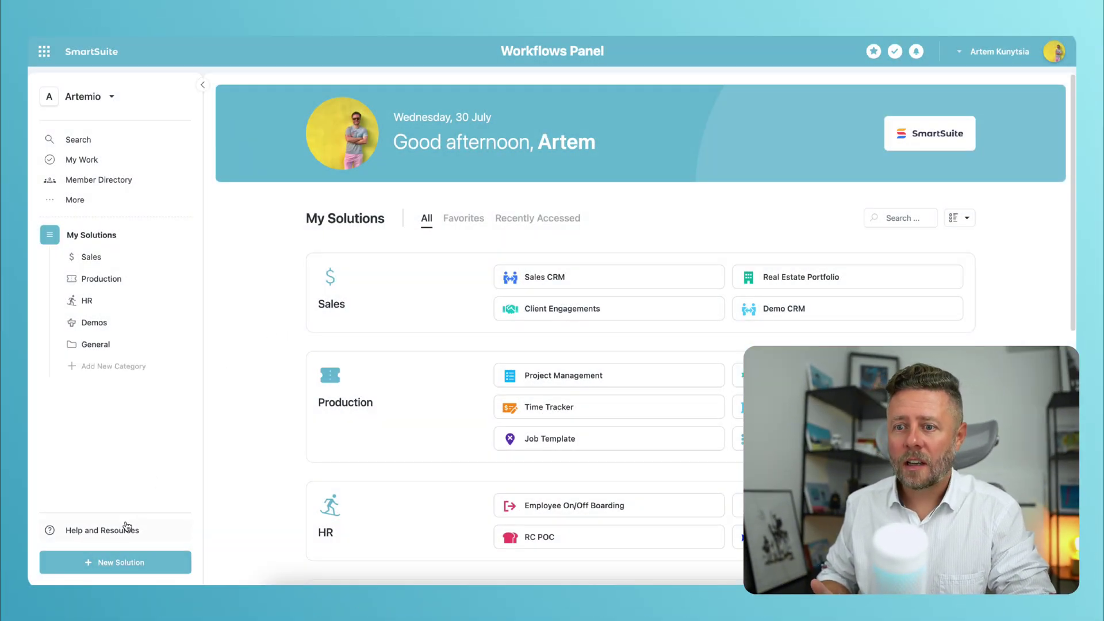
Step: Open Help and Resources and scroll down to the Upcoming Webinars and Workshops list
click(121, 531)
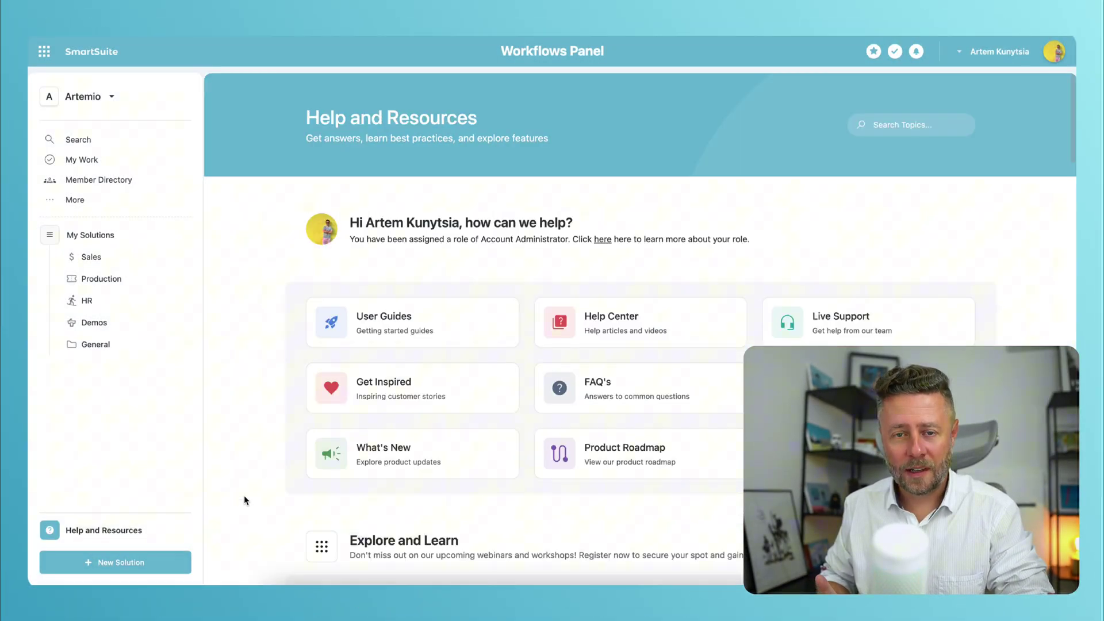
scroll(244, 499, down, 5)
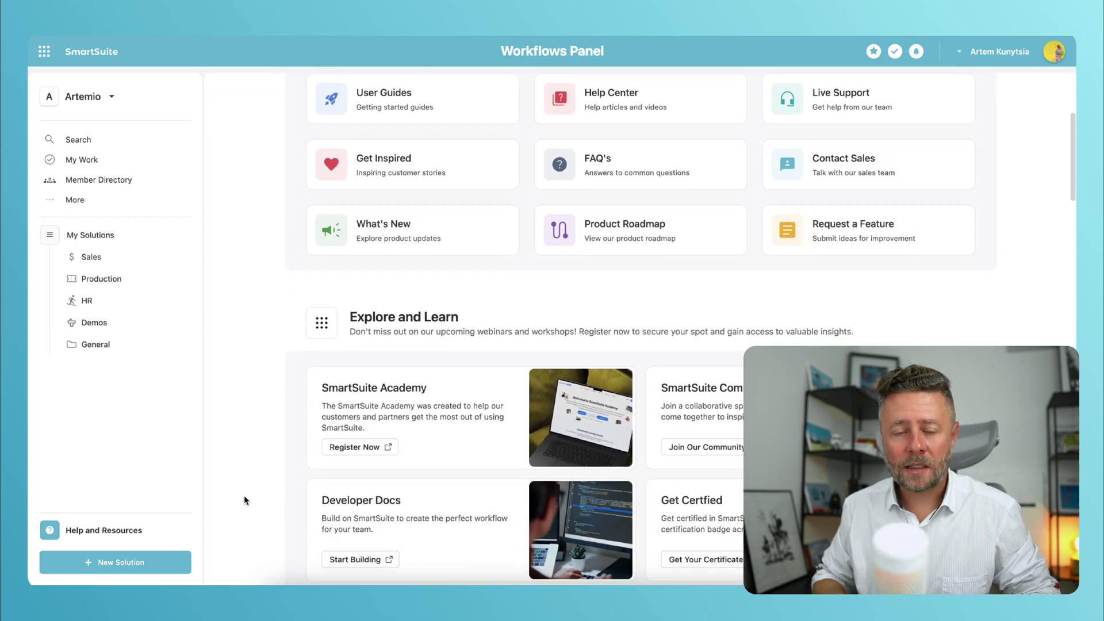
scroll(244, 500, down, 3)
scroll(244, 499, down, 4)
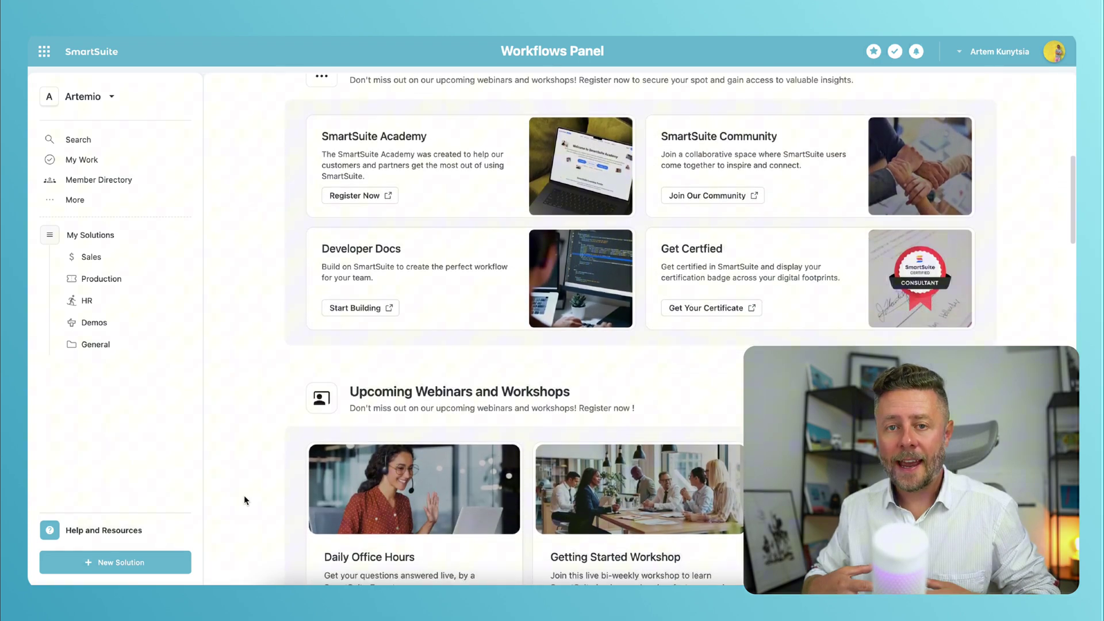
scroll(244, 500, down, 2)
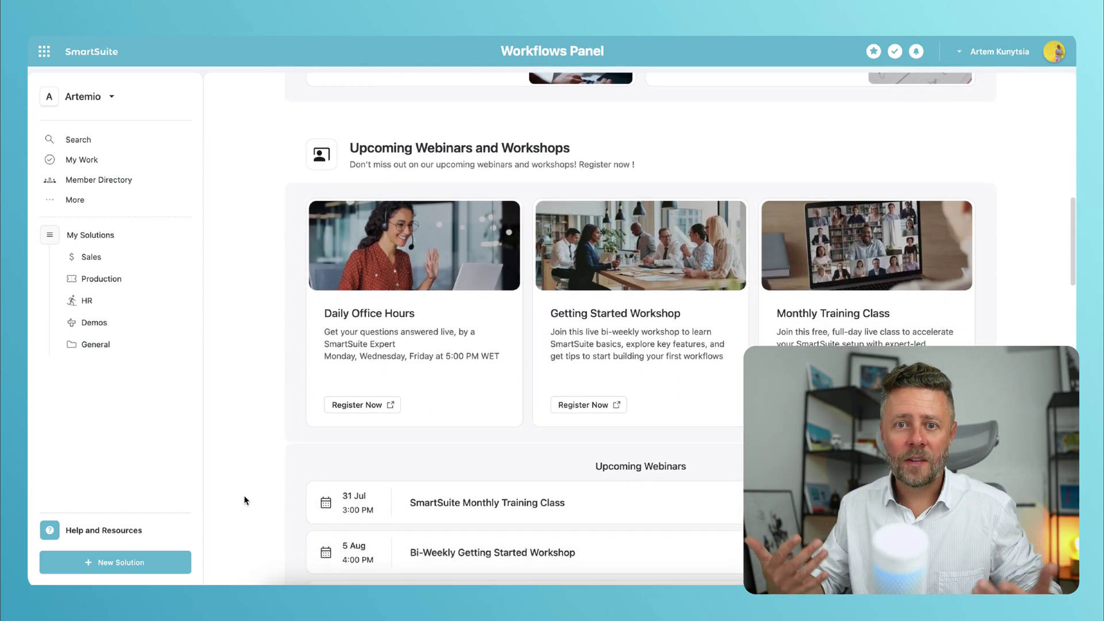